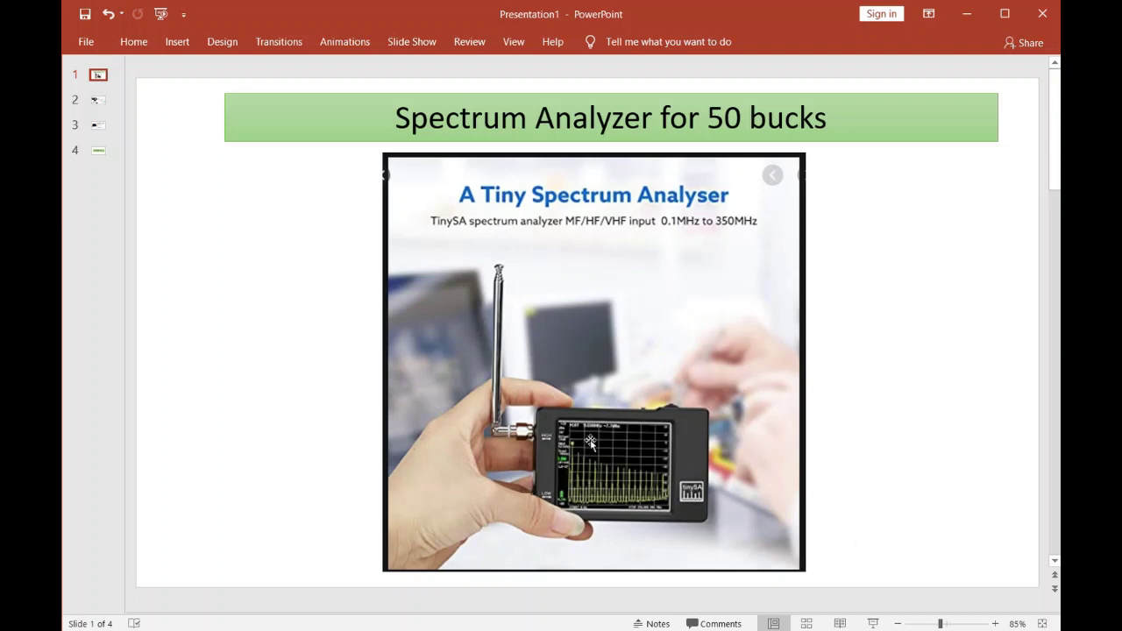
Show slide 2 with the eBay TinySA listing priced at US $59.25
click(99, 104)
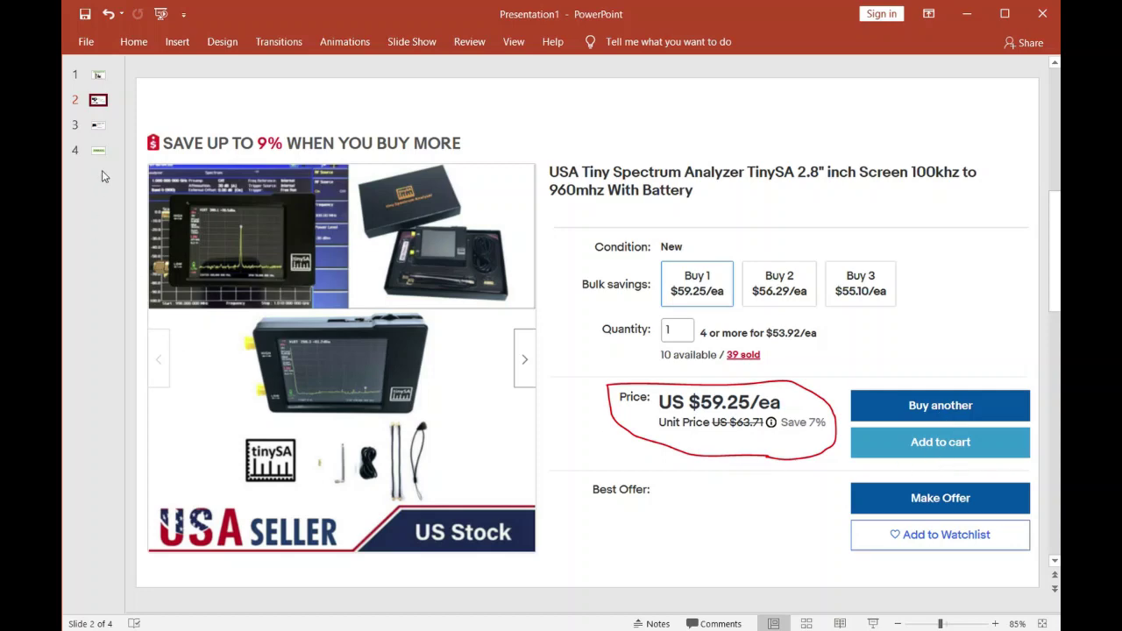
Show slide 3 with the Amazon TinySA listing priced at $89.99
click(99, 127)
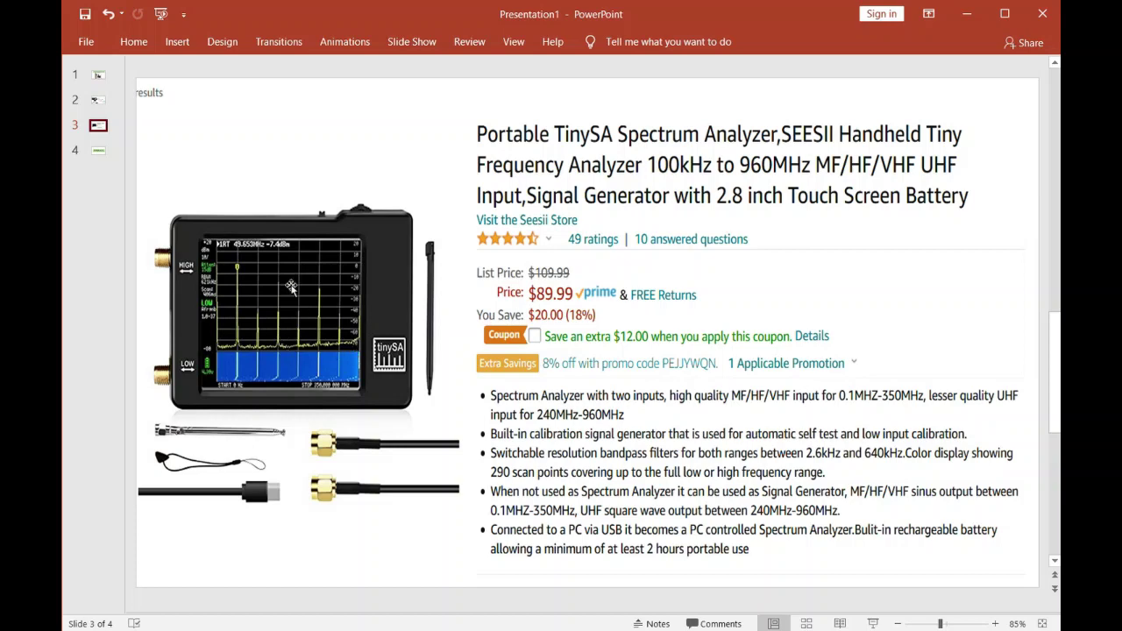
Show slide 4, 'See Link below for Windows PC Software'
click(98, 150)
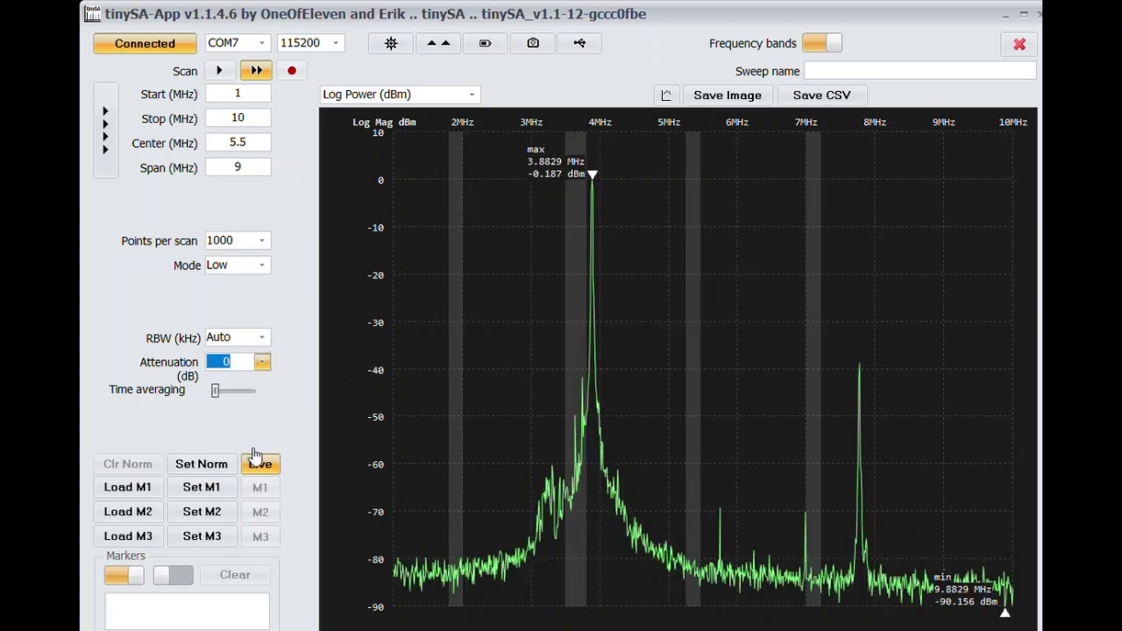
Enter 30 dB in the Attenuation field
text(30)
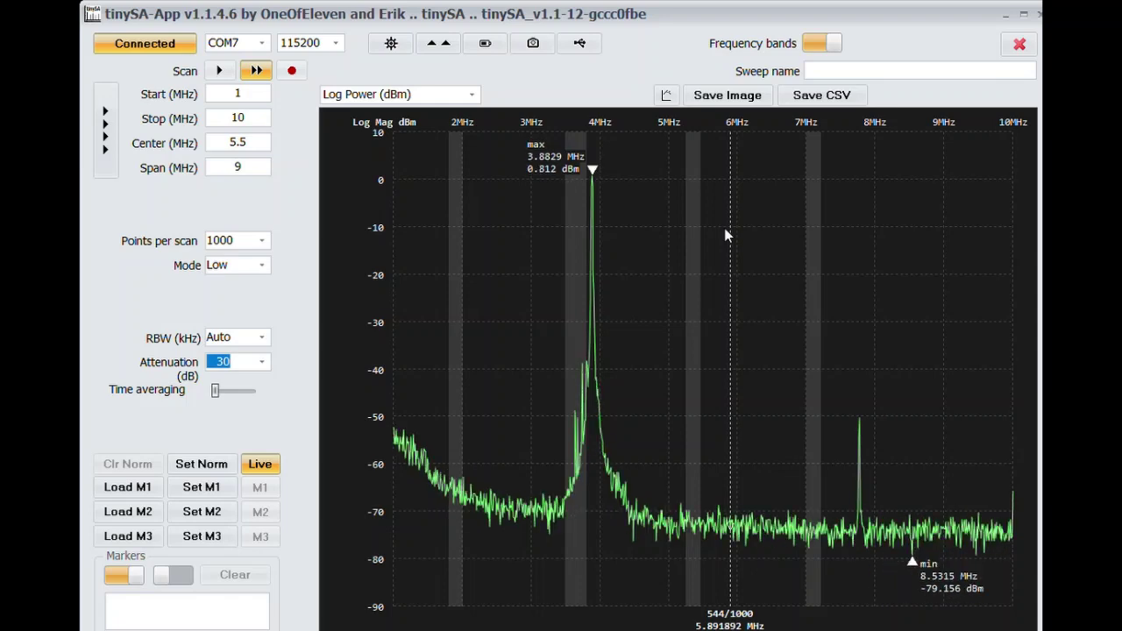
Change the stop frequency from 10 to 5 MHz and resume continuous sweeping
click(224, 93)
key(ctrl+a)
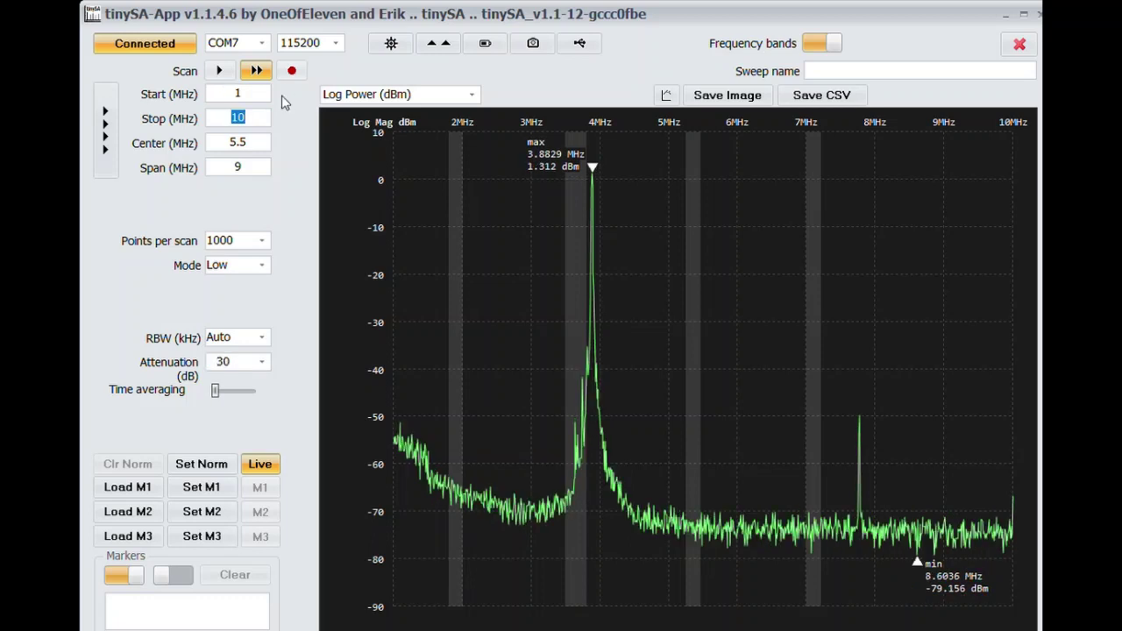
text(5)
key(Return)
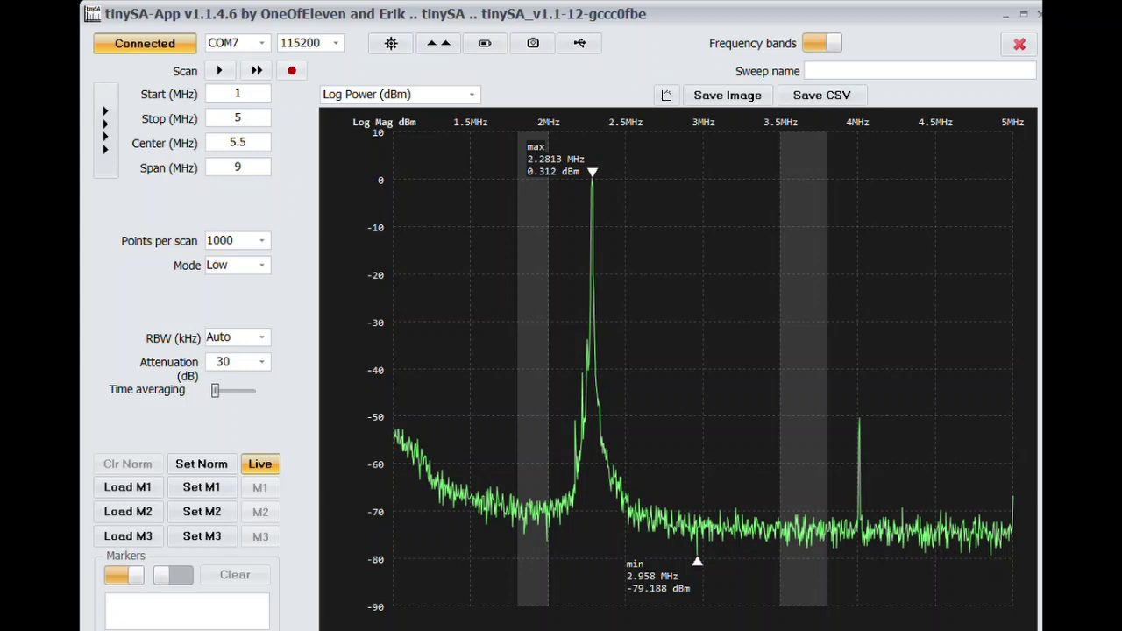
click(256, 71)
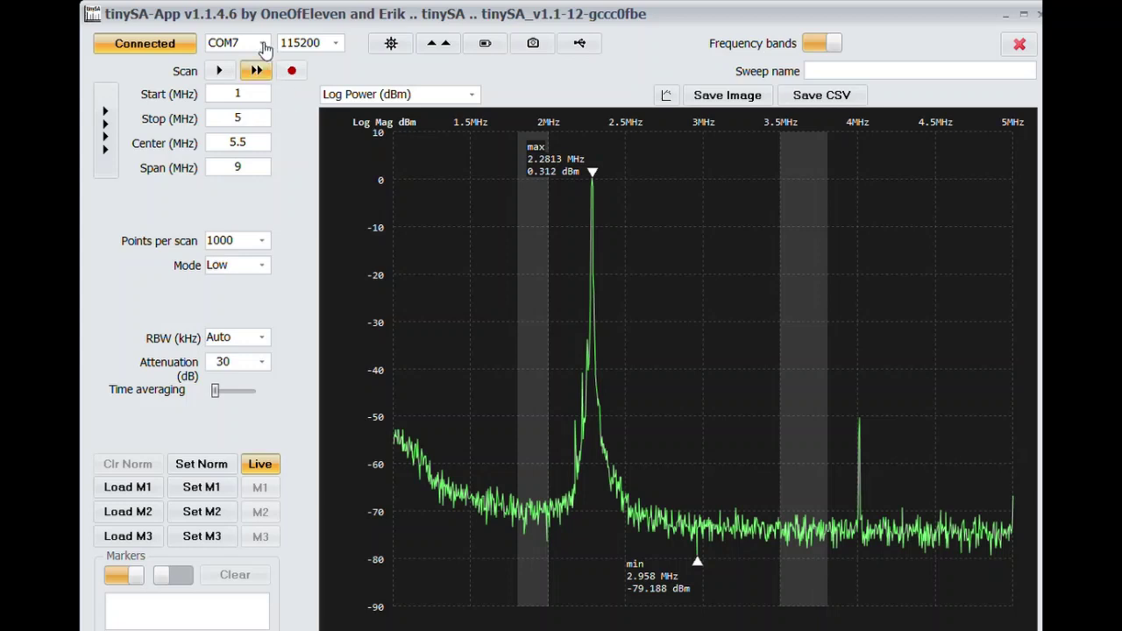